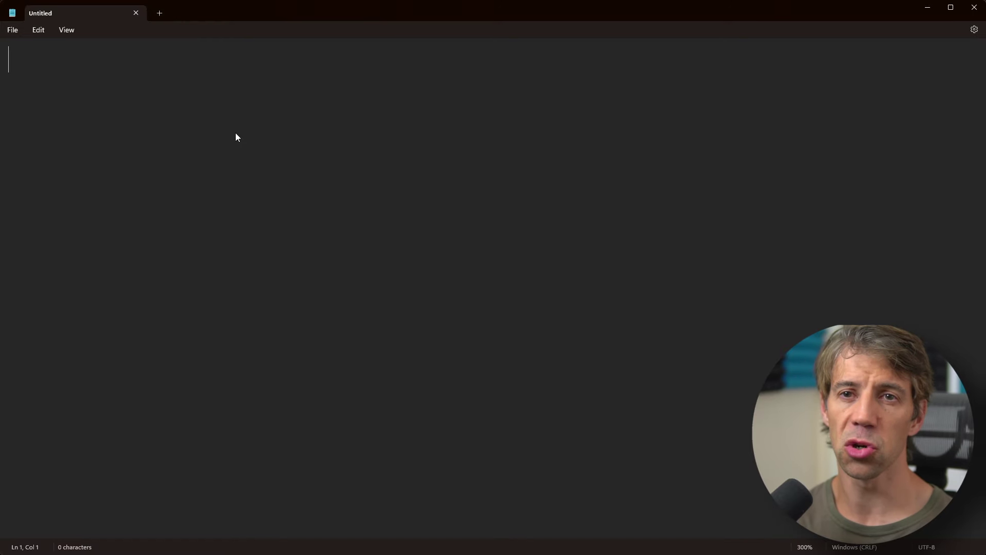
Insert a tomato emoji and type the heading 'Pomodoros' after it.
key(super+period)
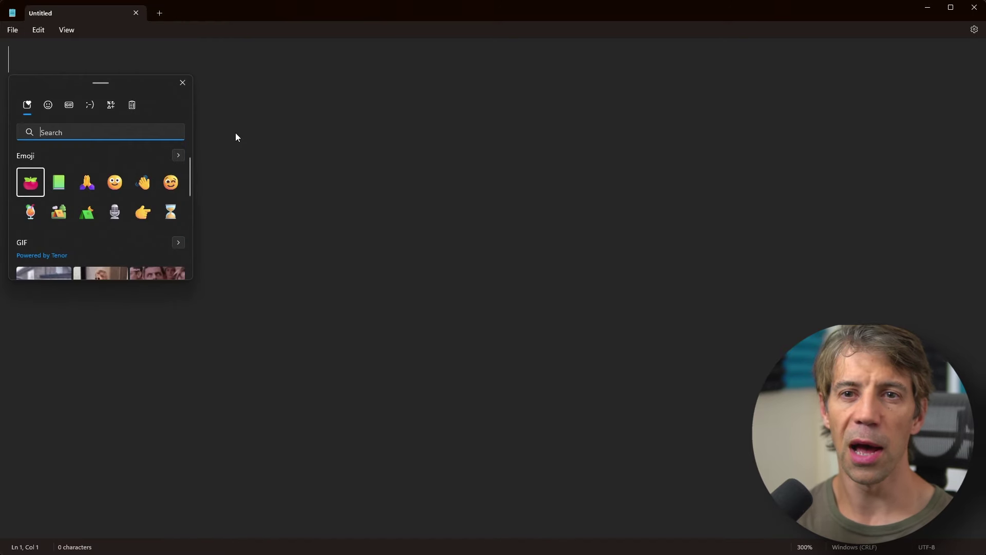
text(t)
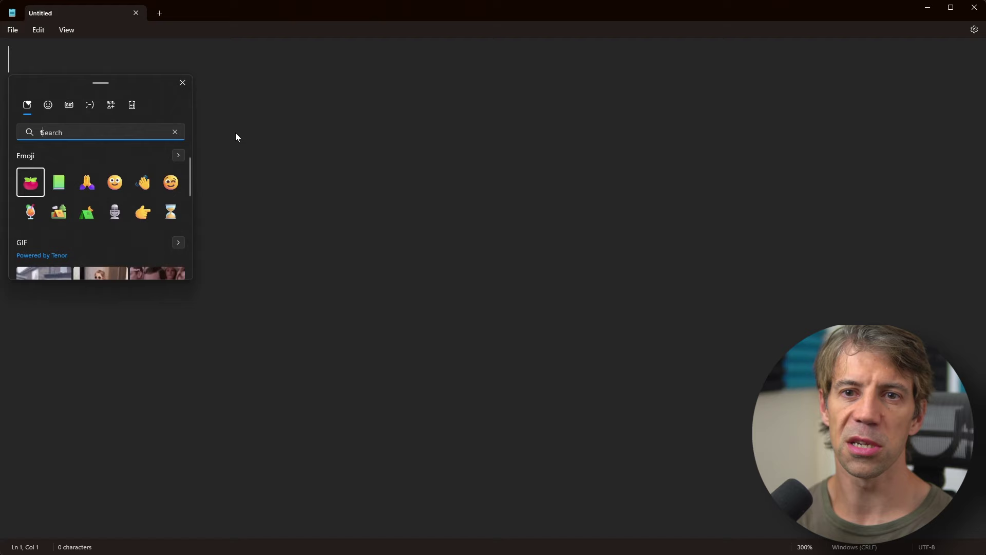
text(om)
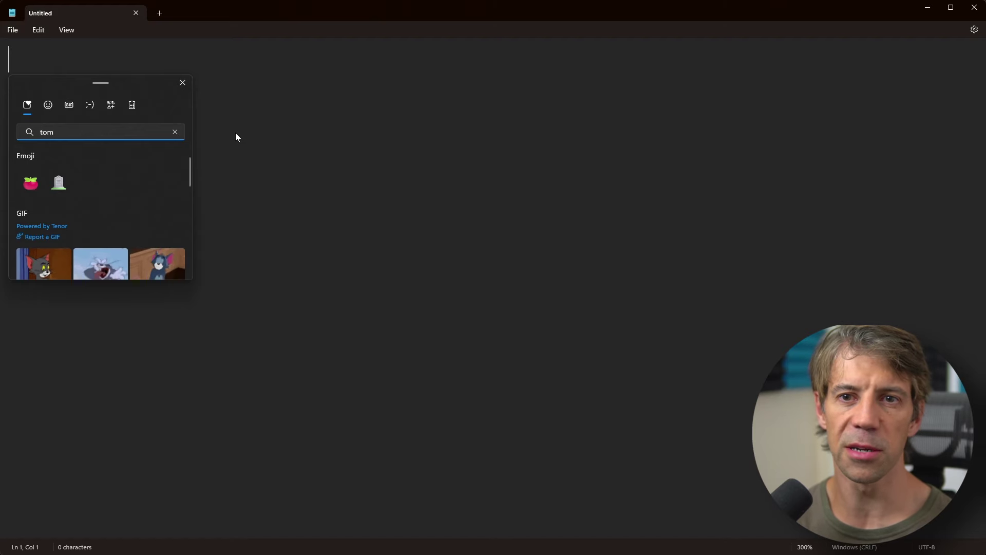
key(Return)
key(Escape)
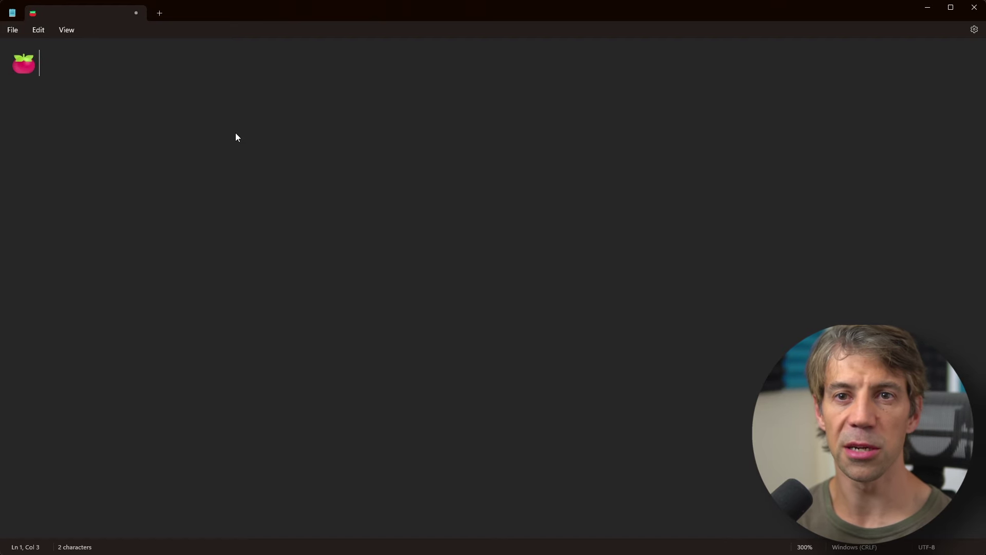
text(Pomodoros)
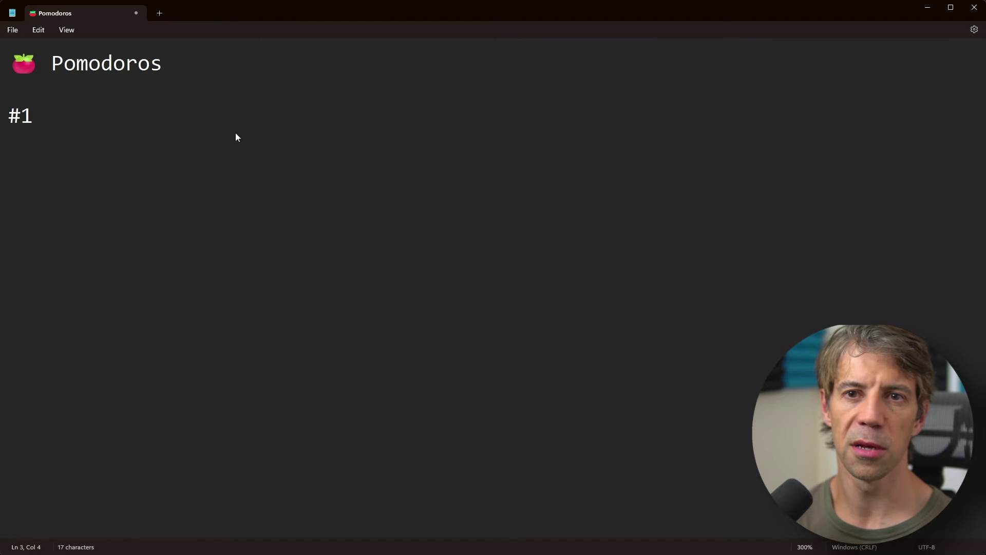
Begin entry #1 with a 'Goal:' line.
key(BackSpace)
key(Return)
text(Goal:)
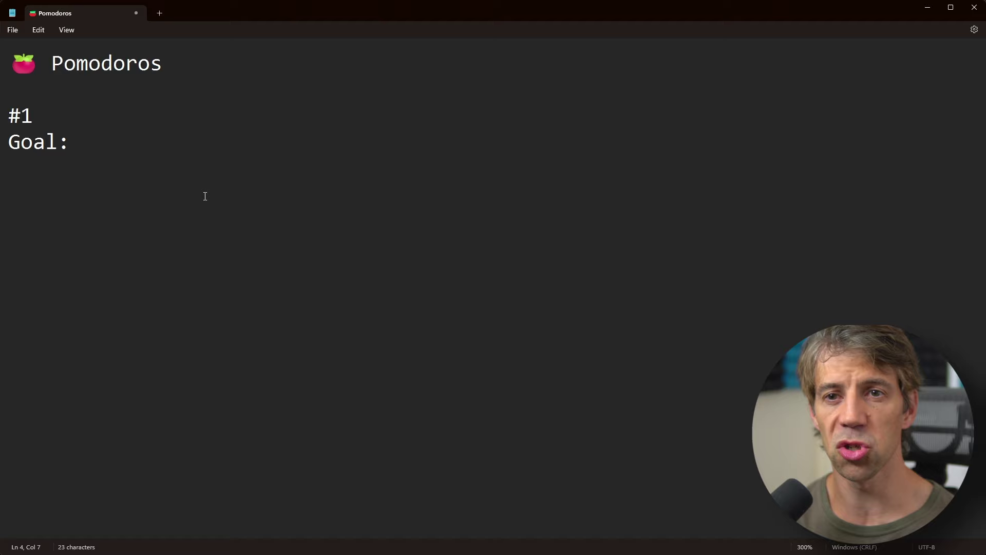
Fill in the goal 'Write happy-path integration test against API endpoint' and add 'Result: Complete.'.
text(Write happy-path int)
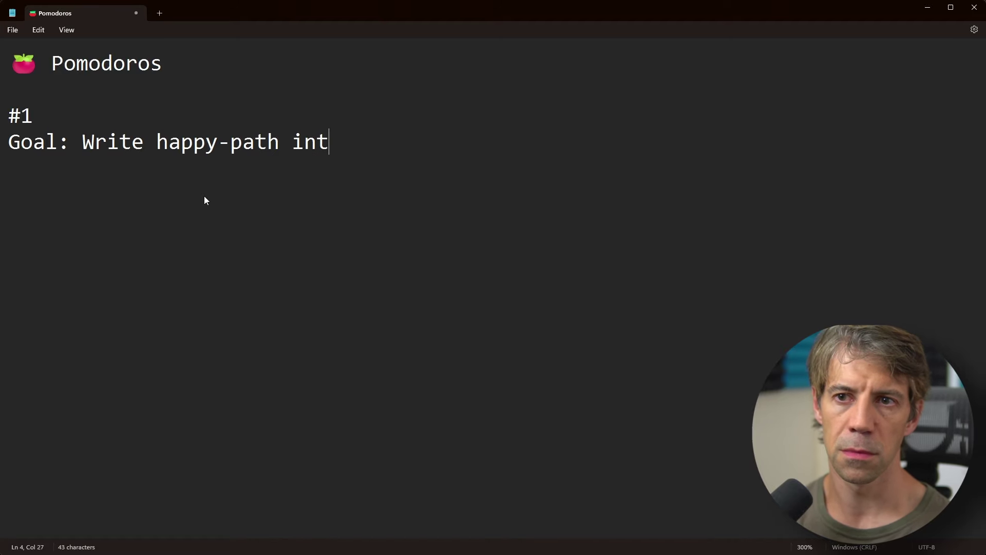
text(egration test against API endpoint)
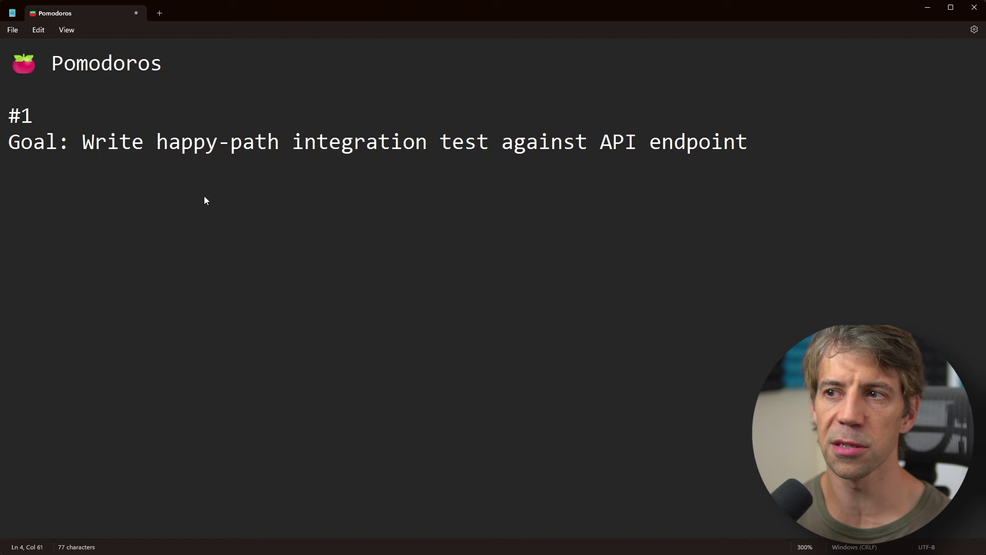
key(Return)
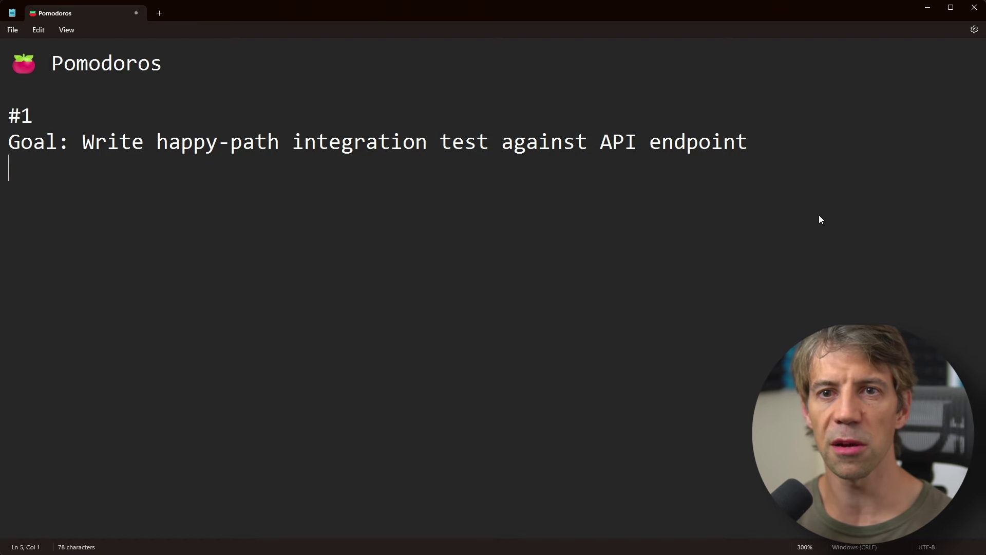
text(Result: )
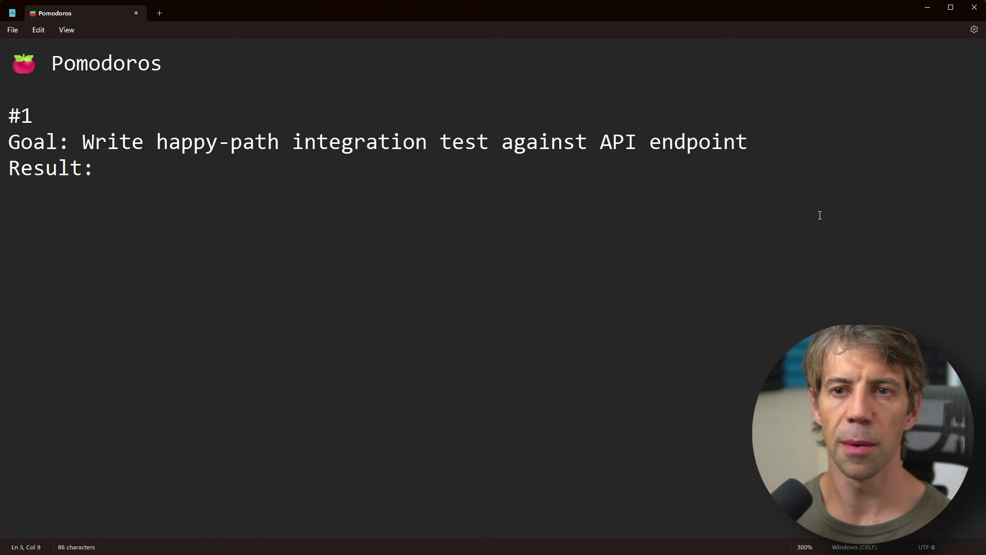
text(Complete.)
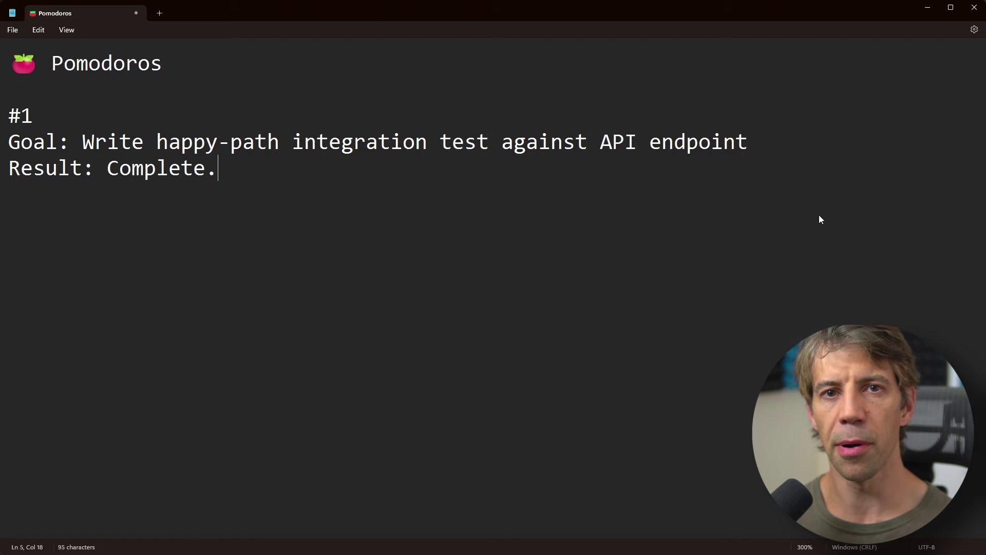
key(Up)
key(Up)
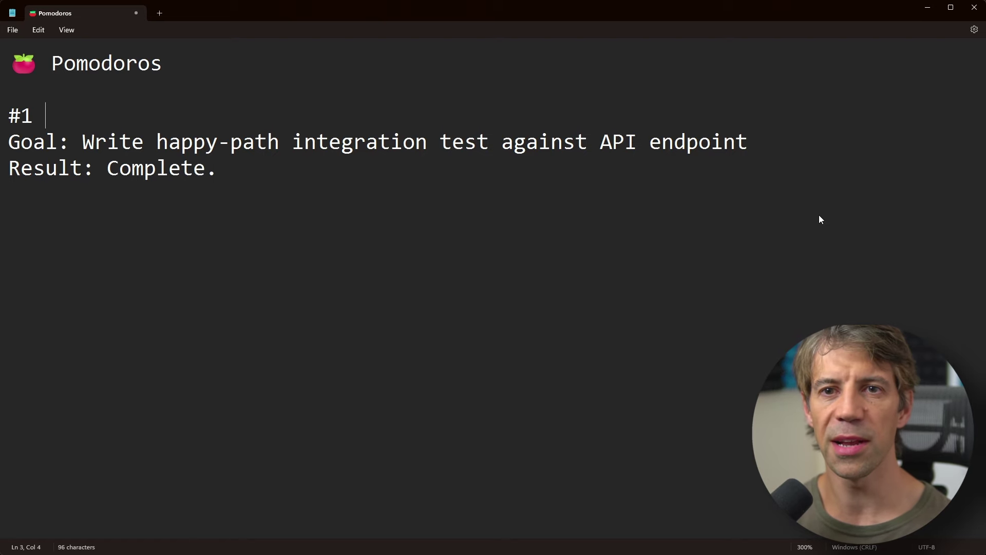
Tag entry #1 with a green check emoji and a fire emoji.
key(super+period)
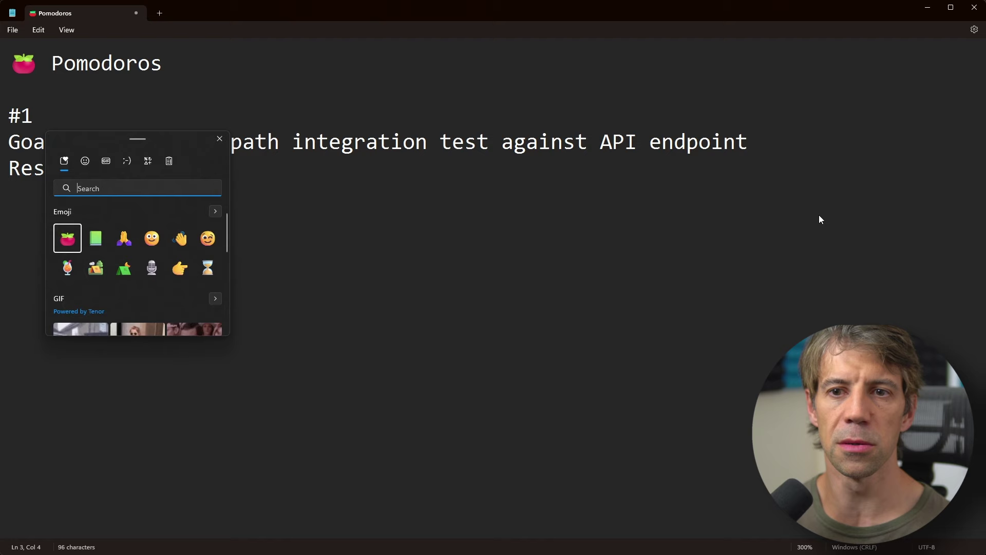
text(tick)
key(Right)
key(Return)
key(Escape)
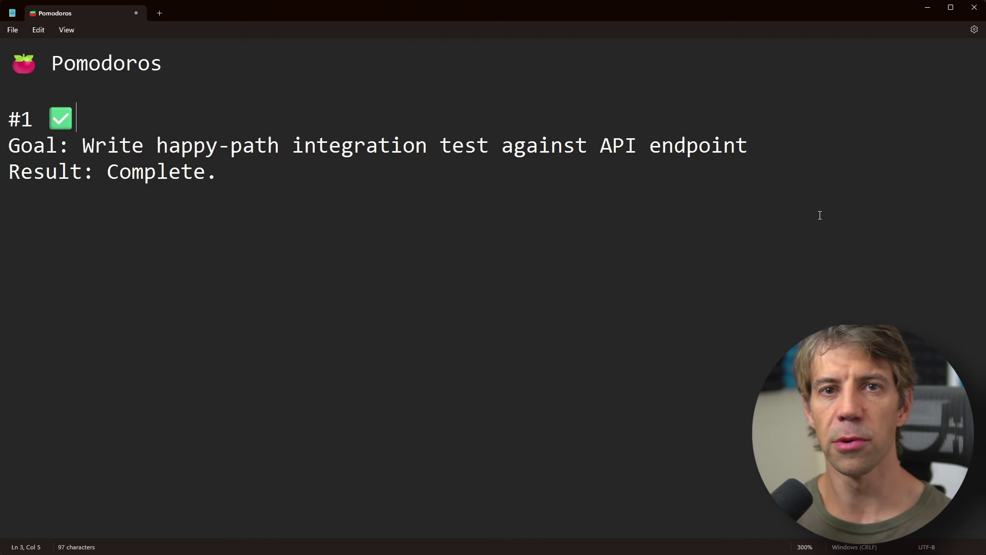
key(super+period)
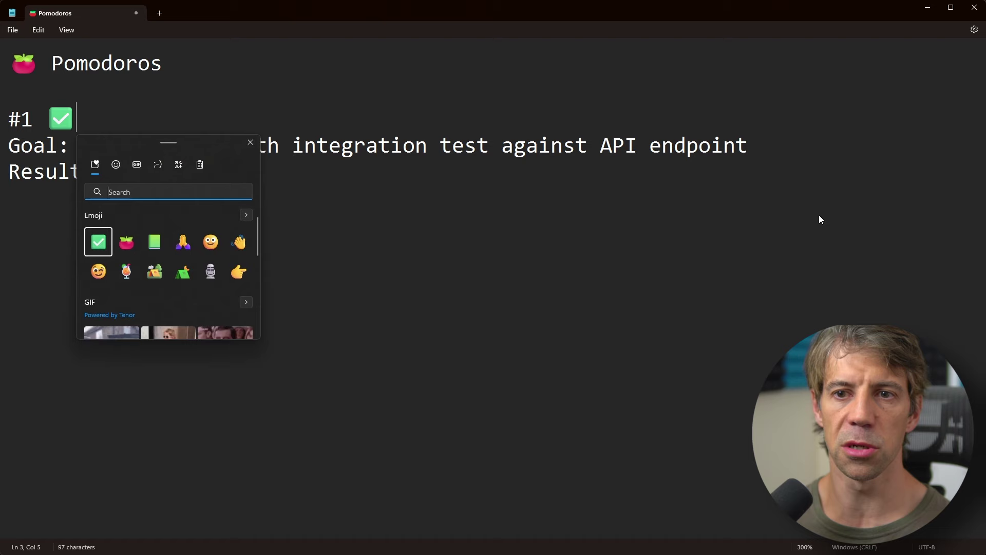
text(fire)
key(Return)
key(Escape)
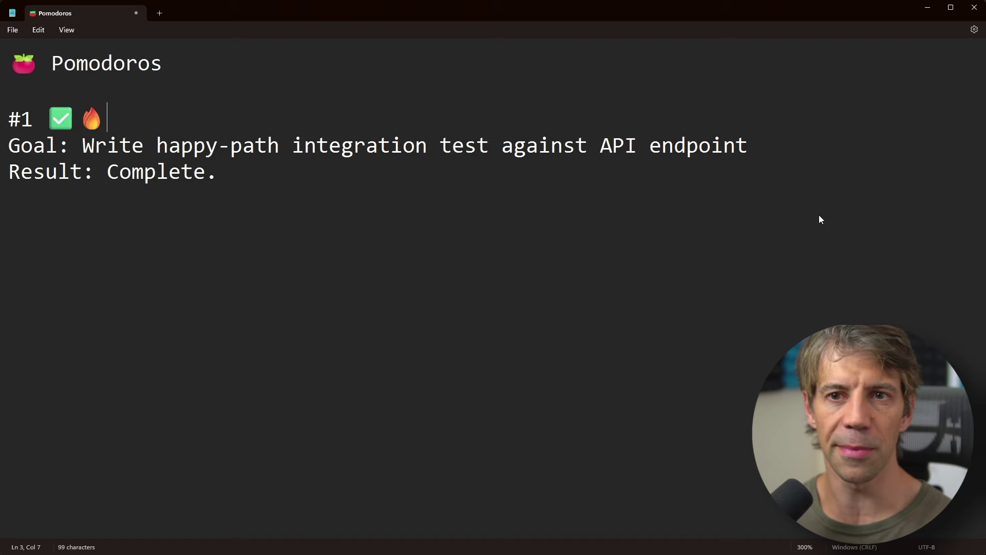
Replace the check and fire emojis with the angry cursing-face emoji.
key(BackSpace)
key(BackSpace)
key(super+period)
text(angry)
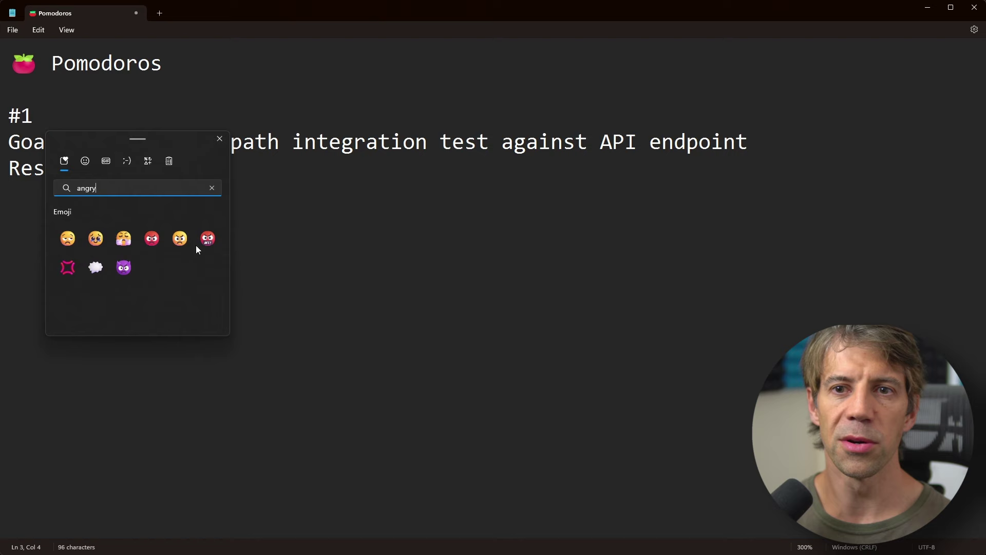
click(207, 238)
key(Escape)
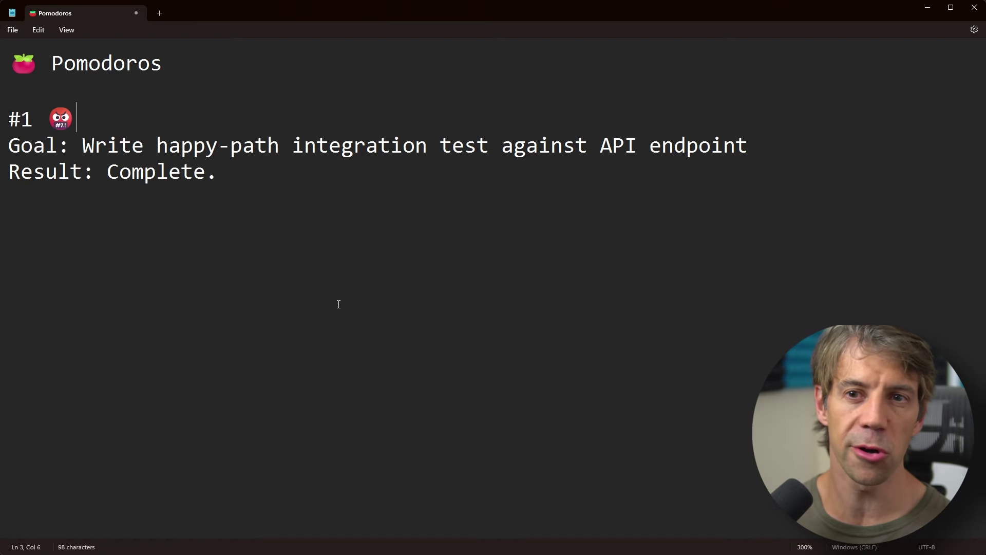
Copy entry #1's three-line block and paste it below to make four entries.
key(Left)
key(Left)
key(Left)
key(Left)
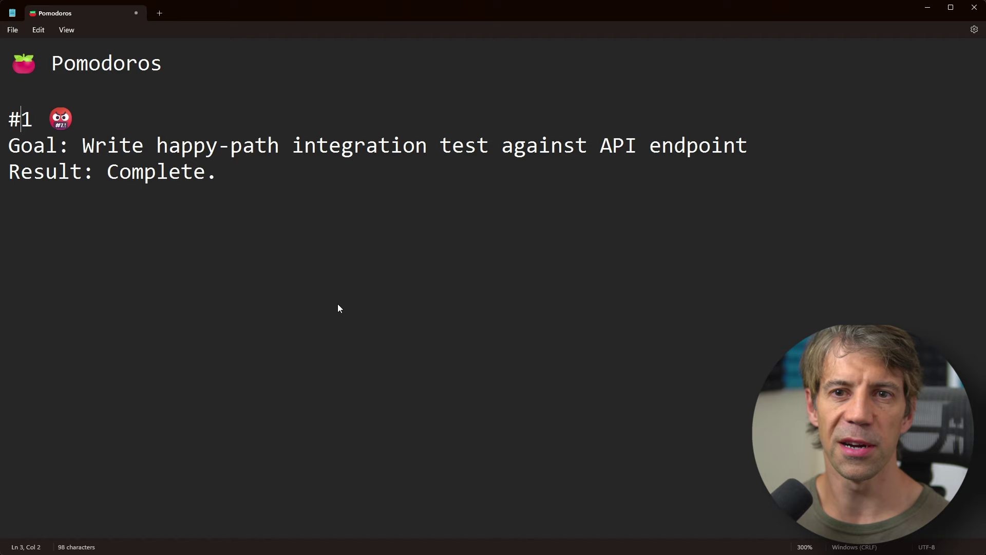
key(shift+Down)
key(shift+Down)
key(shift+End)
key(ctrl+c)
key(Right)
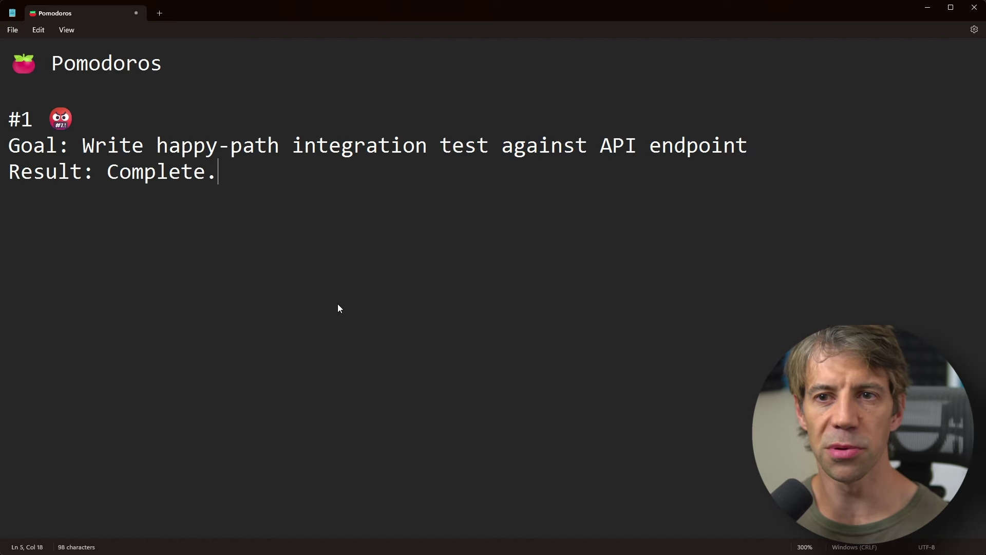
key(Return)
key(Return)
key(ctrl+v)
key(Return)
key(Return)
key(ctrl+v)
key(Return)
key(Return)
key(ctrl+v)
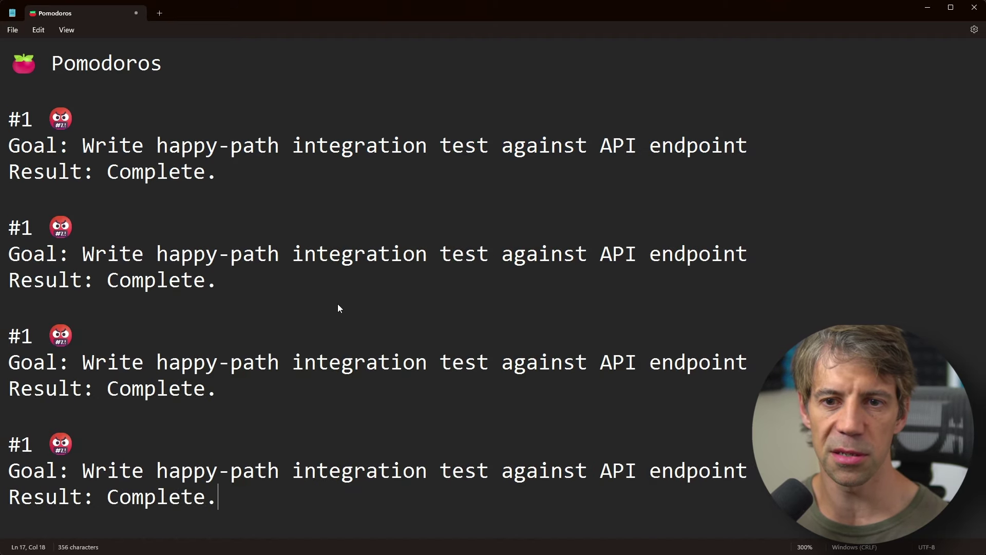
key(Return)
key(Return)
text(#1 😡 Goal: Write happy-path integration test against API endpoint Result: Complete.)
Give entries 1, 2 and 4 check-and-fire emojis, leaving entry 3 with the angry face.
key(ctrl+Home)
key(Down)
key(Down)
key(End)
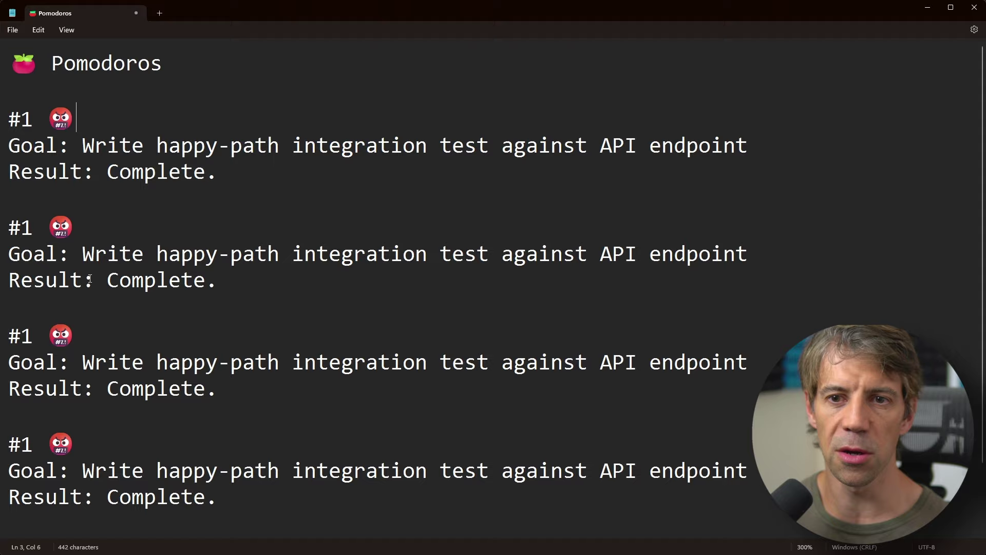
scroll(89, 279, down, 2)
scroll(143, 359, up, 2)
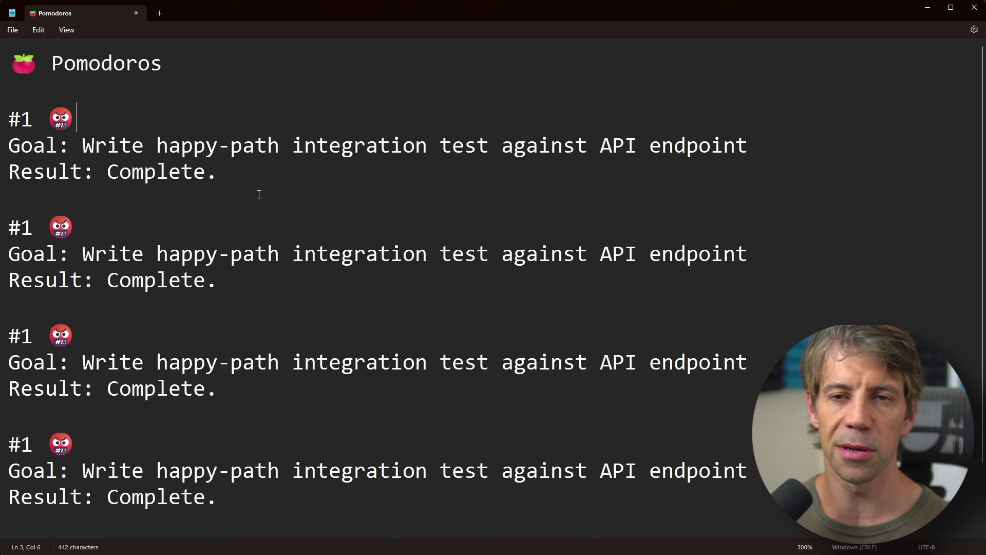
key(ctrl+z)
key(Down)
key(Down)
key(Down)
key(Down)
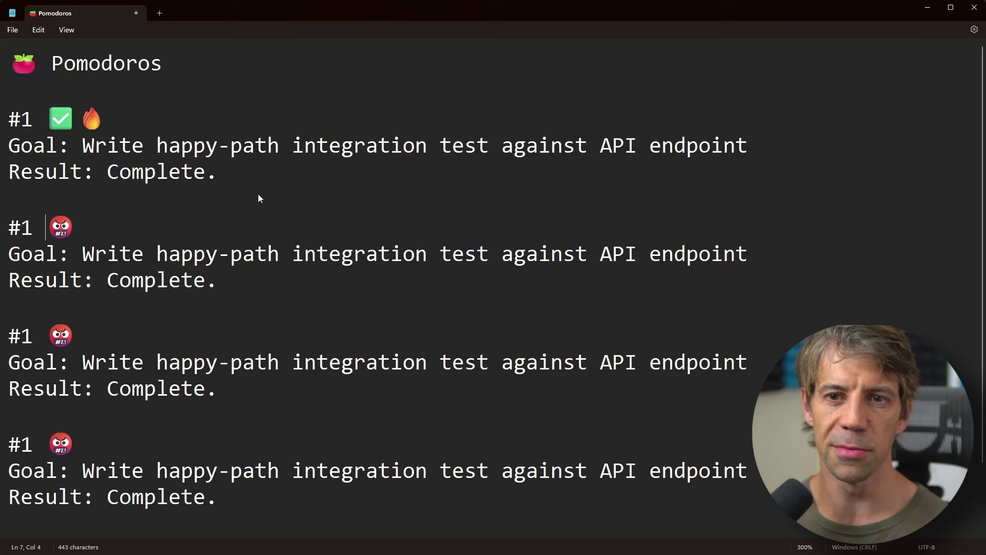
key(End)
key(ctrl+z)
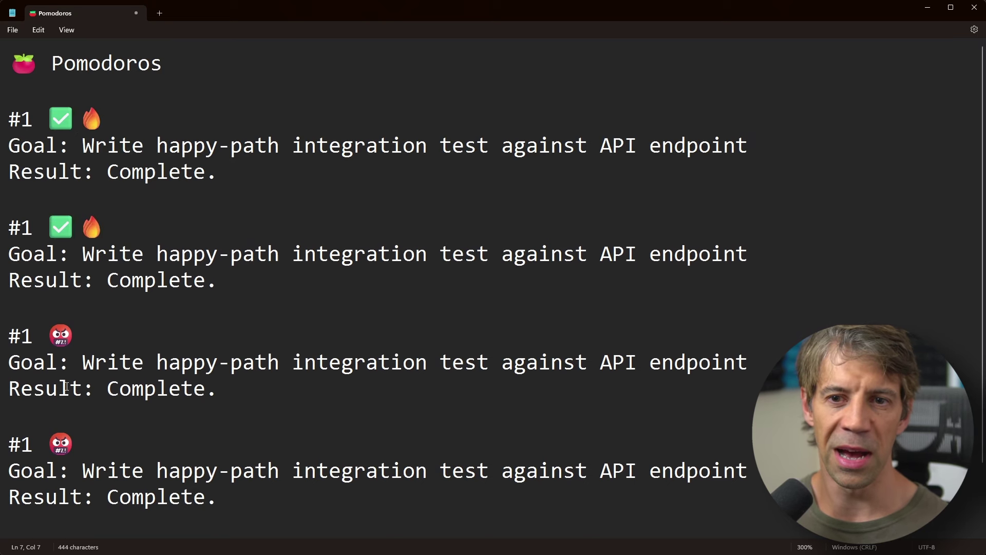
click(136, 448)
key(ctrl+z)
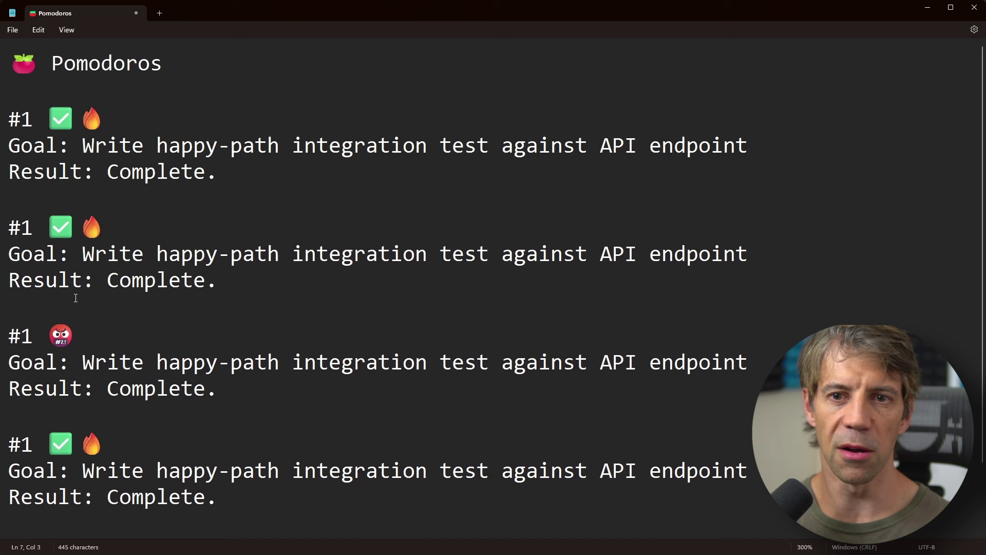
Renumber the copied entries as #2, #3 and #4.
key(ctrl+z)
key(Down)
key(Down)
key(Down)
key(Down)
key(BackSpace)
text(3)
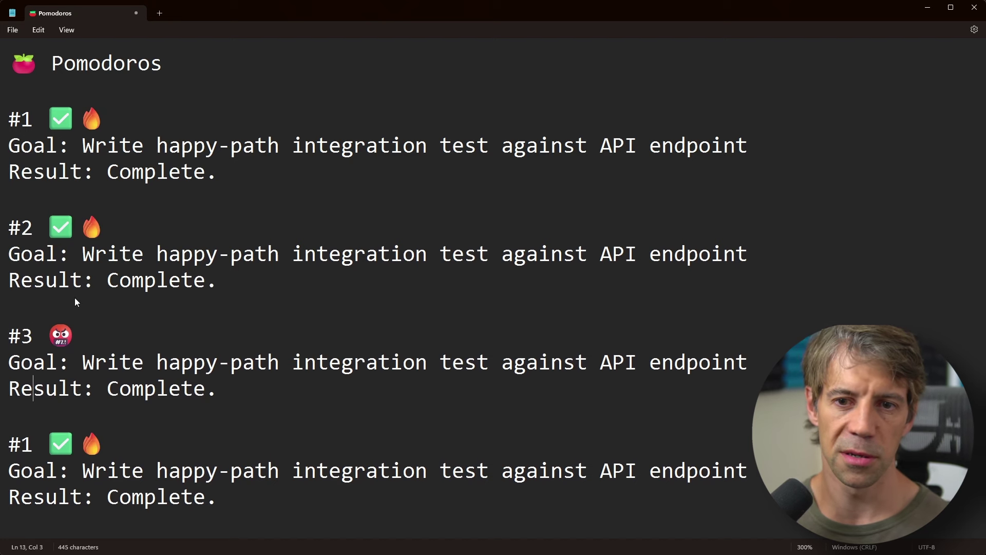
key(Down)
key(Down)
key(Down)
key(Down)
key(BackSpace)
text(4)
click(300, 520)
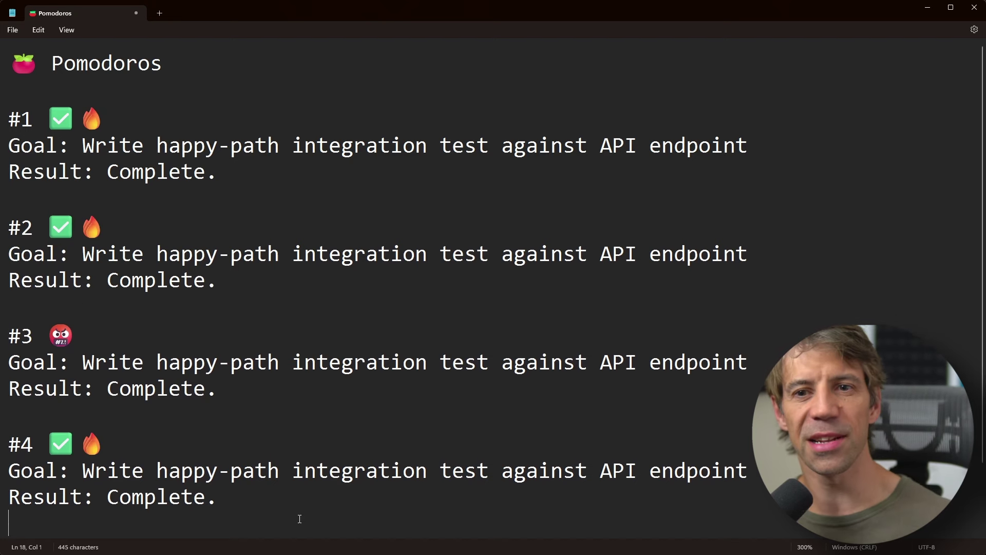
key(Up)
key(Up)
key(Up)
key(Up)
key(Up)
key(Up)
key(Up)
key(Up)
key(Up)
key(Up)
key(Up)
key(Up)
key(shift+Right)
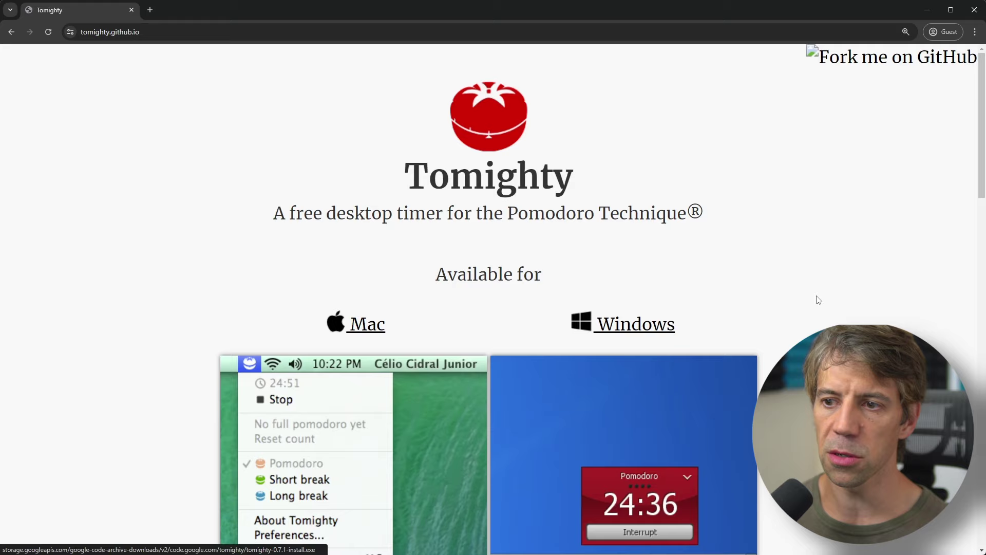
Scroll the Tomighty site down to its Mac and Windows timer screenshots.
scroll(818, 300, down, 2)
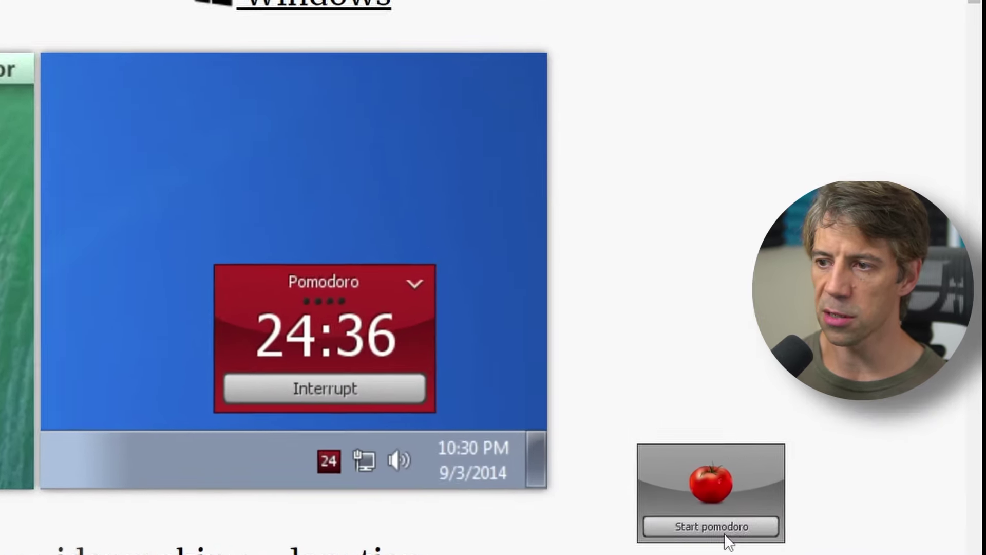
Start a Pomodoro, interrupt it, and look through the break-type choices.
click(848, 503)
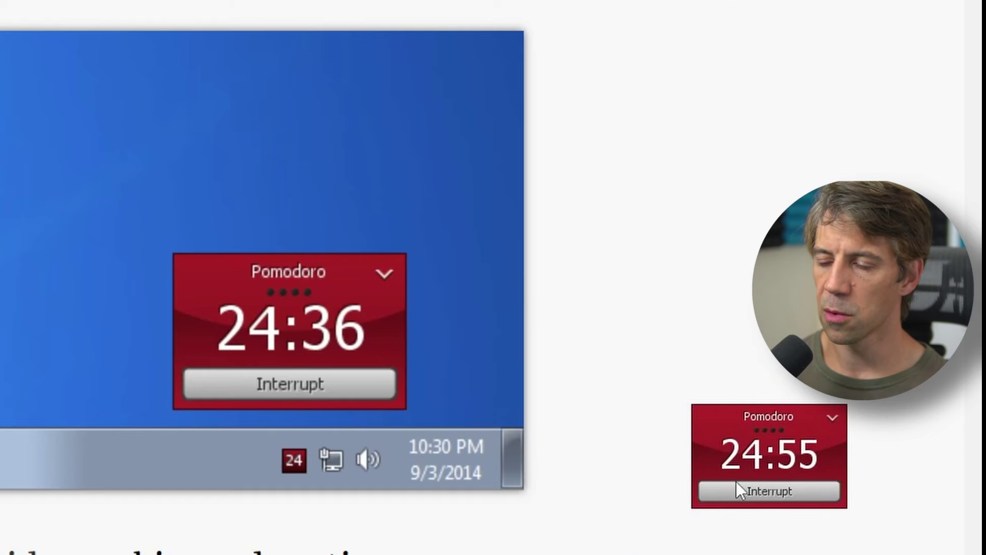
click(796, 494)
click(831, 418)
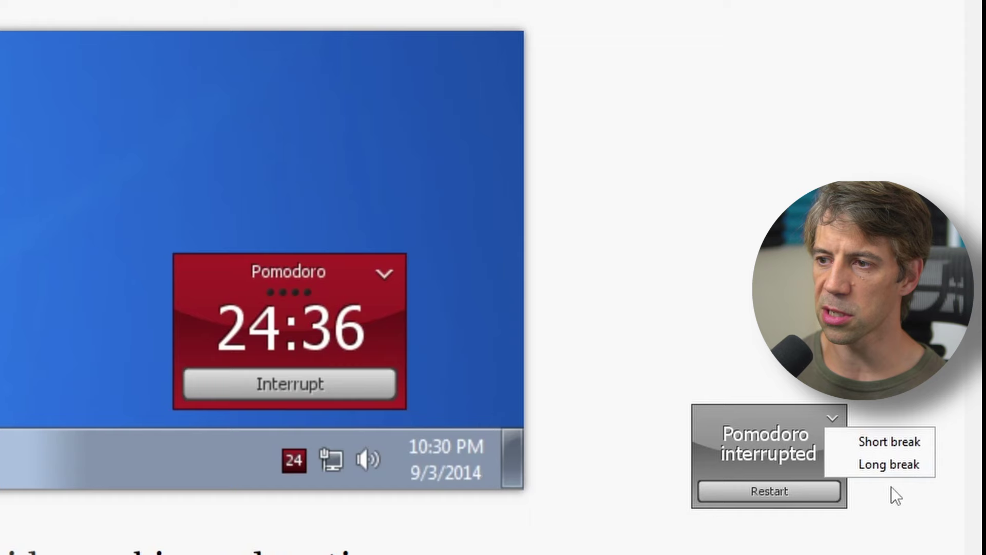
click(750, 455)
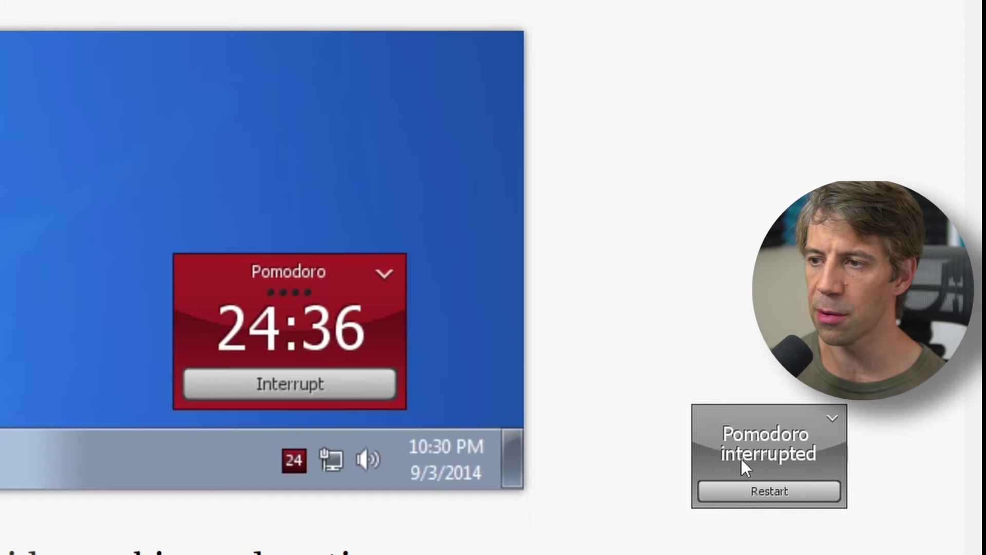
click(831, 418)
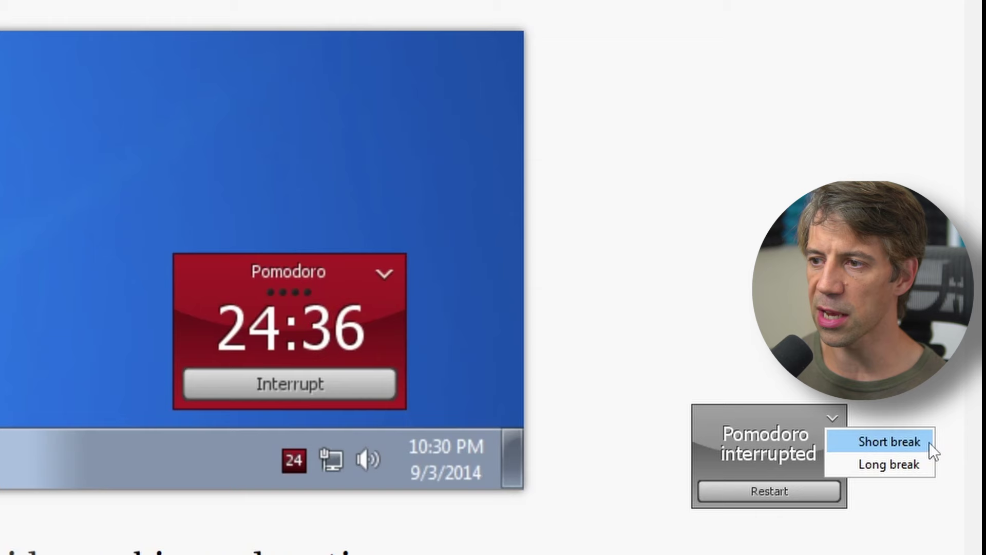
click(764, 456)
Run and interrupt a Short break, then start a fresh Pomodoro and move the widget down.
click(832, 418)
click(872, 438)
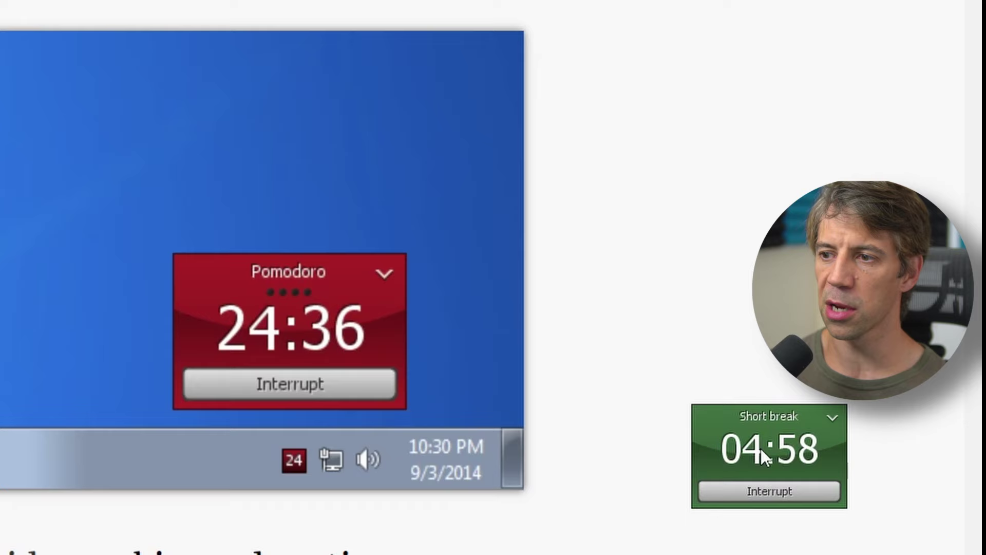
click(767, 490)
click(787, 492)
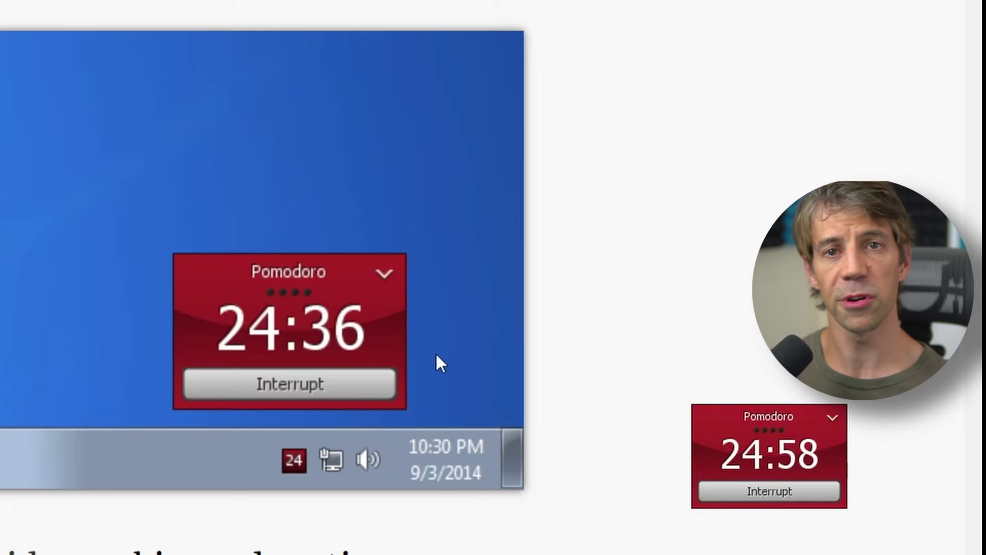
drag(773, 438, 781, 546)
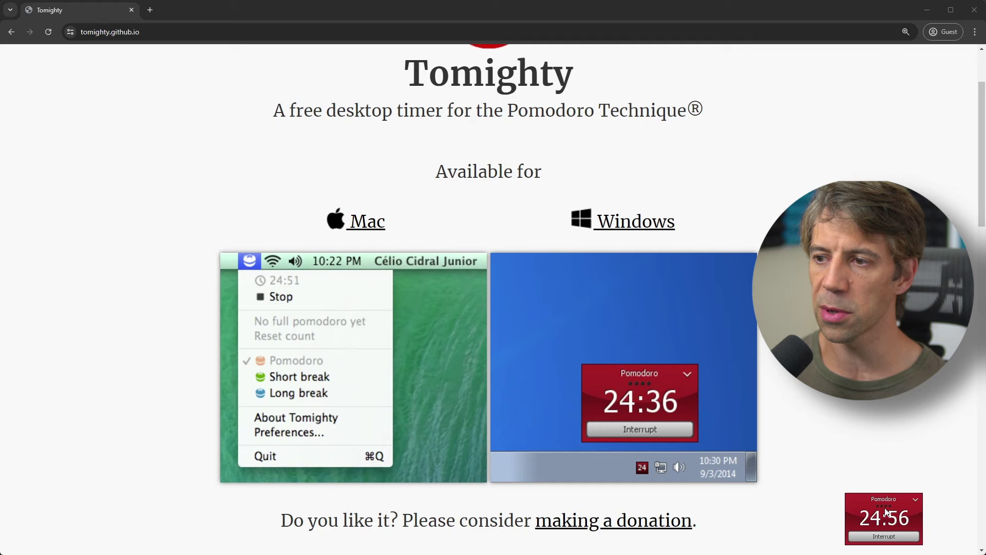